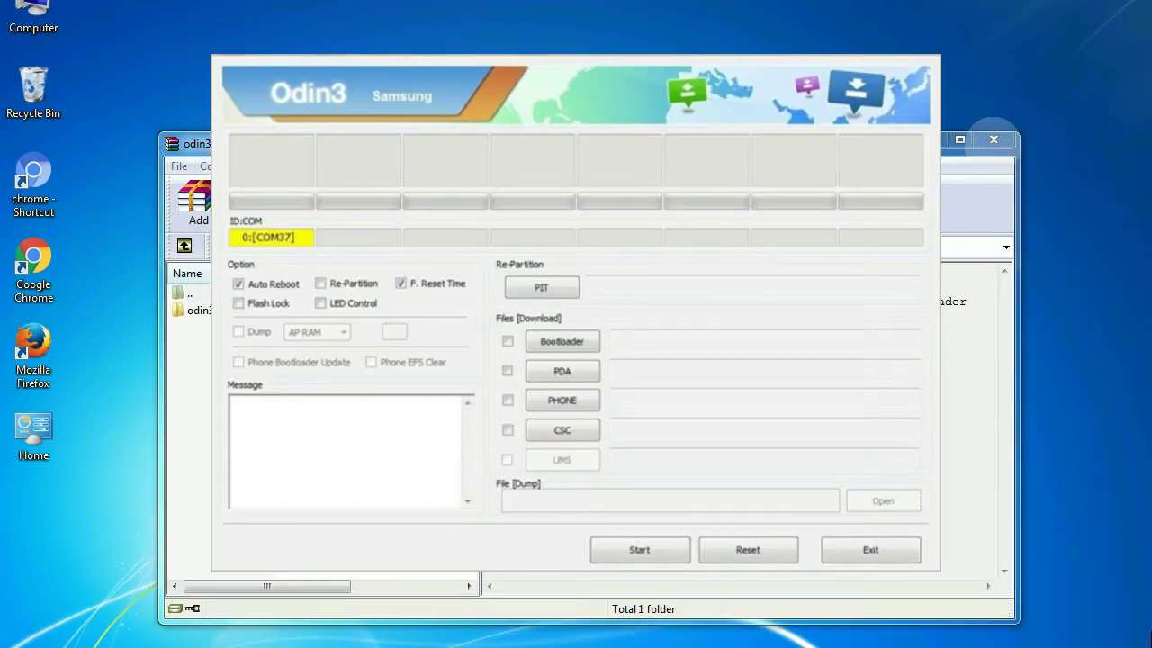
Close the WinRAR archive window sitting behind Odin3
{"action": "left_click", "coordinate": [994, 139]}
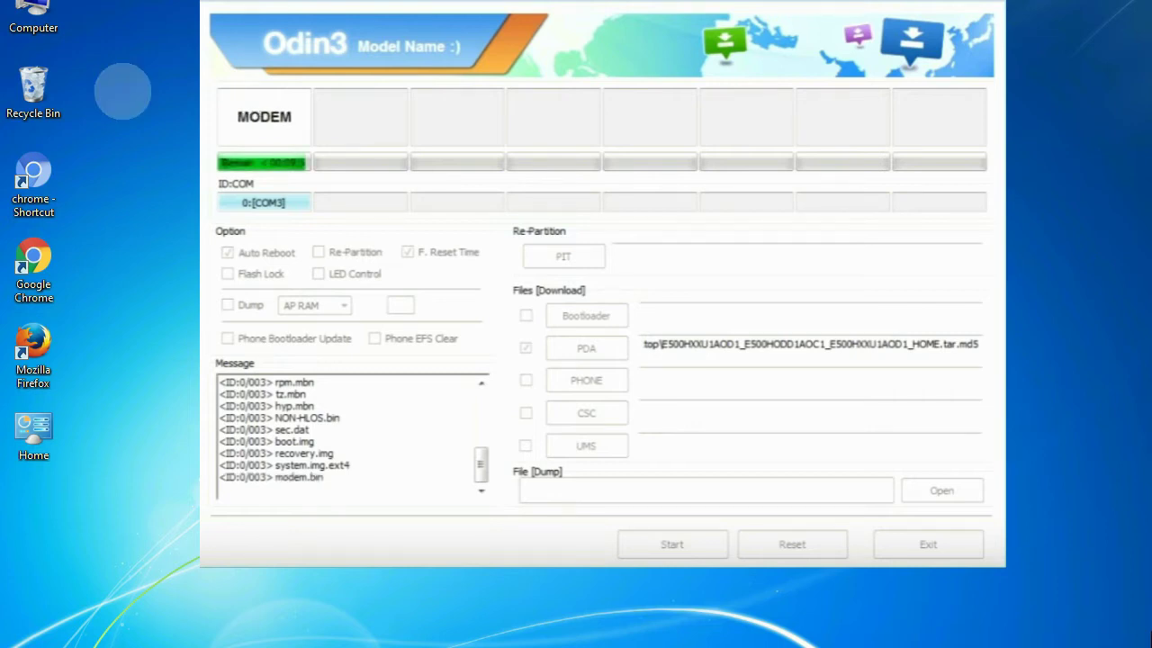
Exit Odin3, leaving the Odin_v3.09 zip on the desktop
{"action": "left_click", "coordinate": [34, 85]}
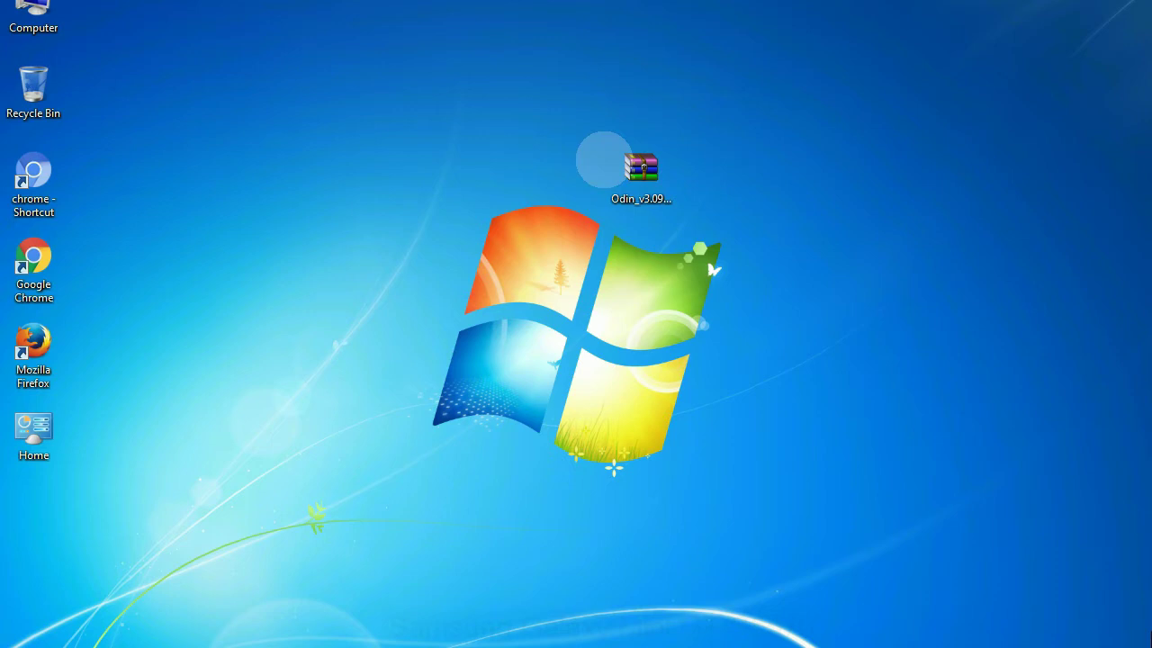
Extract the Odin_v3.09 zip on the desktop with Extract Here
{"action": "left_click", "coordinate": [636, 154]}
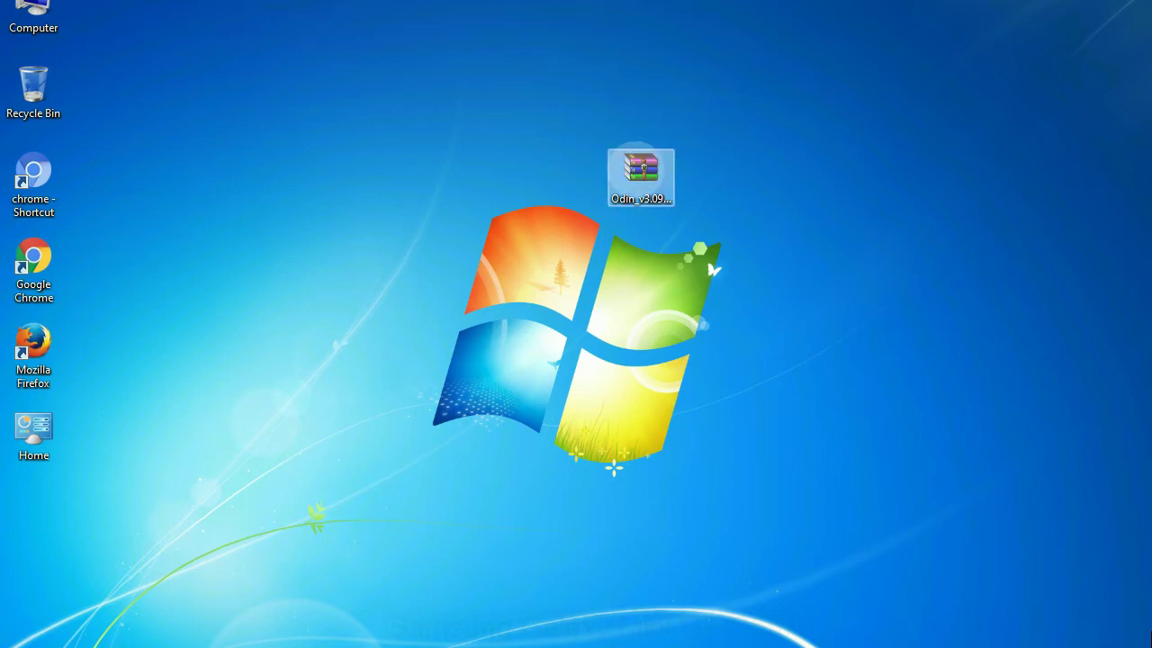
{"action": "right_click", "coordinate": [637, 168]}
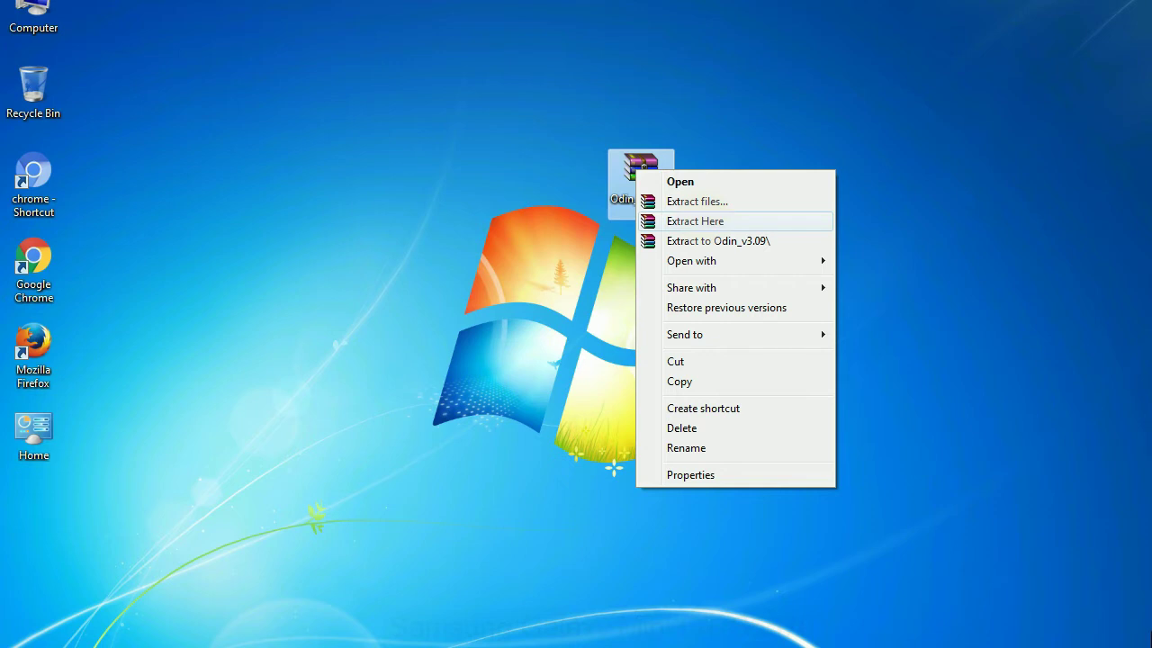
{"action": "left_click", "coordinate": [694, 220]}
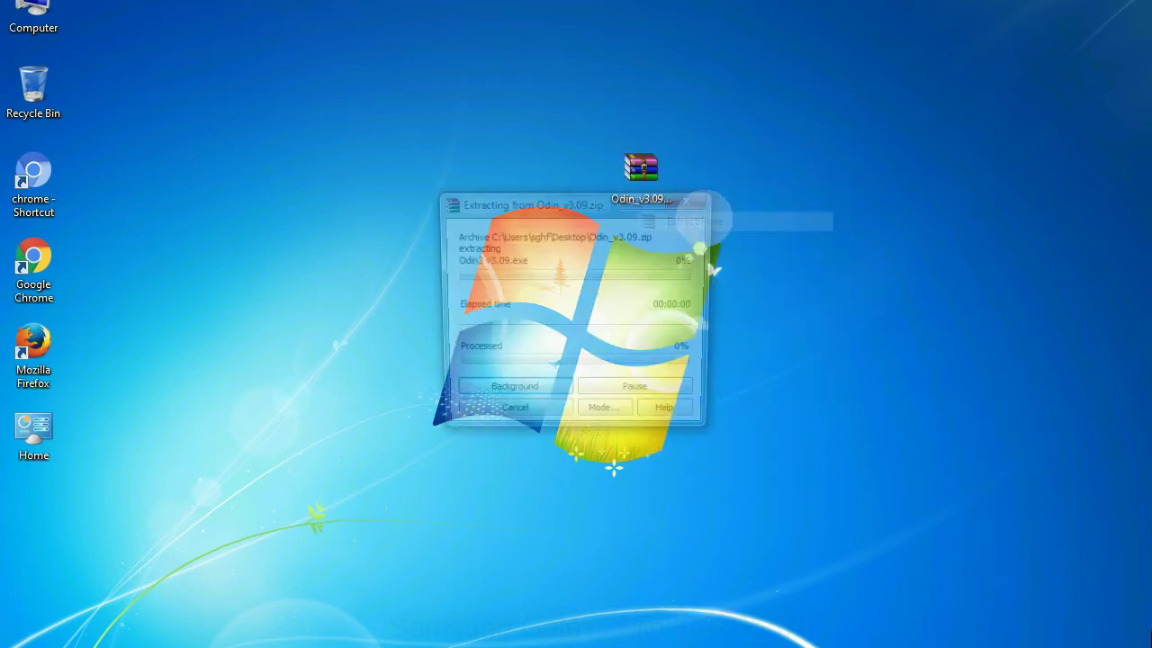
Open the Odin_v3.09 folder and run Odin3 v3.09.exe as administrator
{"action": "left_click", "coordinate": [486, 179]}
{"action": "double_click", "coordinate": [497, 172]}
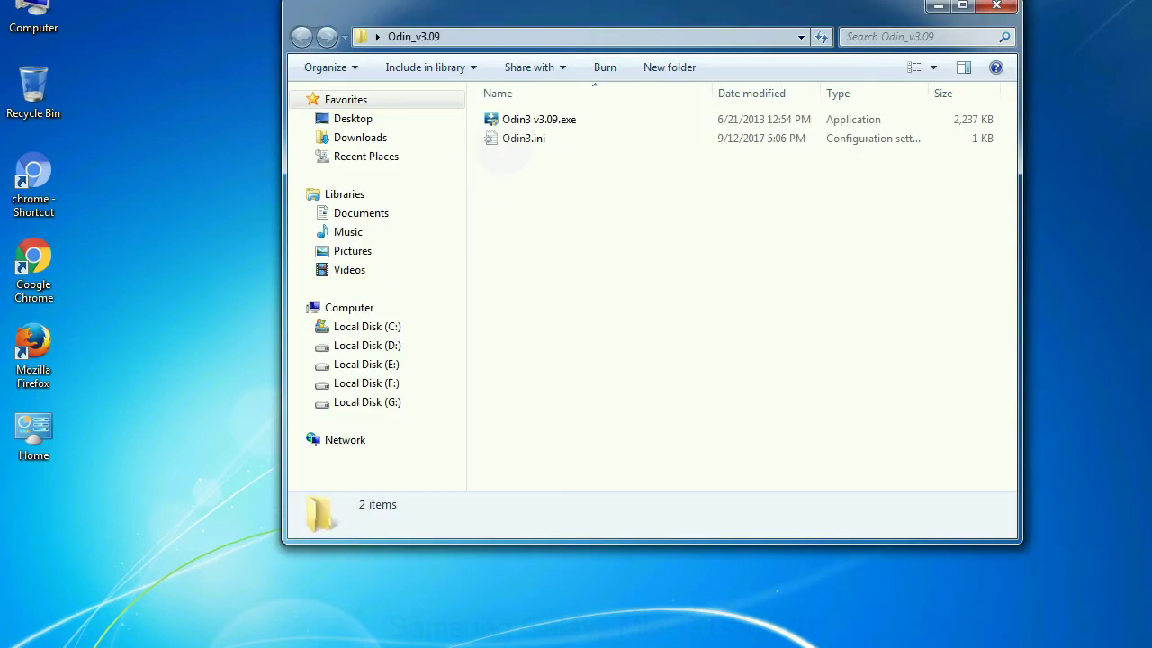
{"action": "left_click", "coordinate": [522, 121]}
{"action": "right_click", "coordinate": [522, 120]}
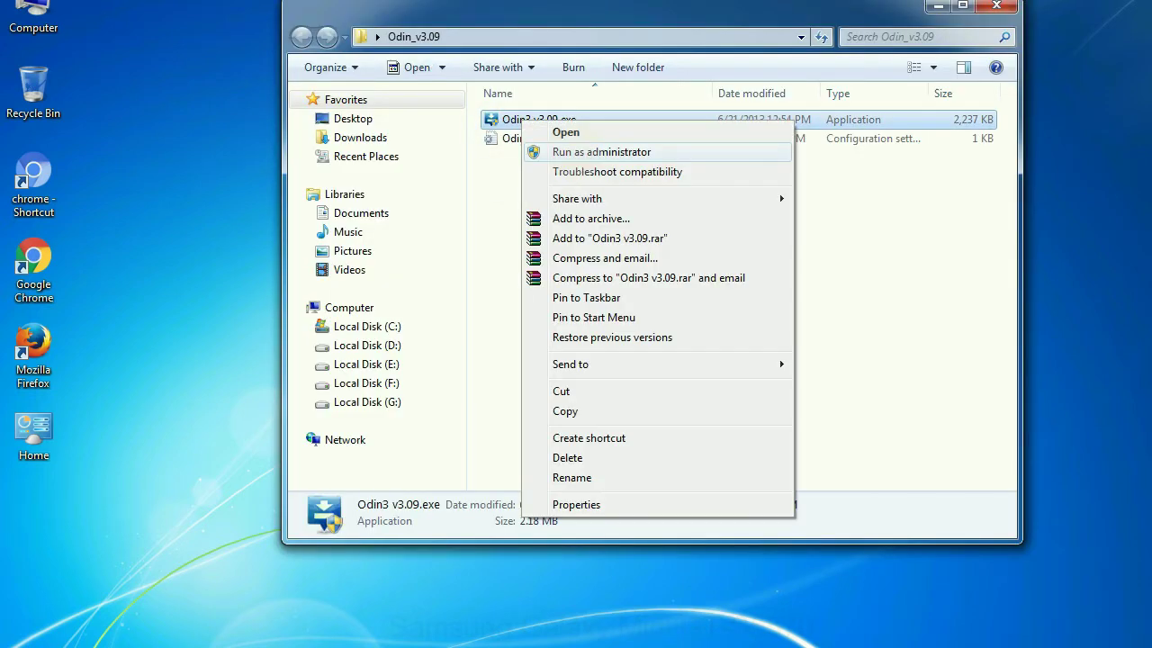
{"action": "left_click", "coordinate": [601, 151]}
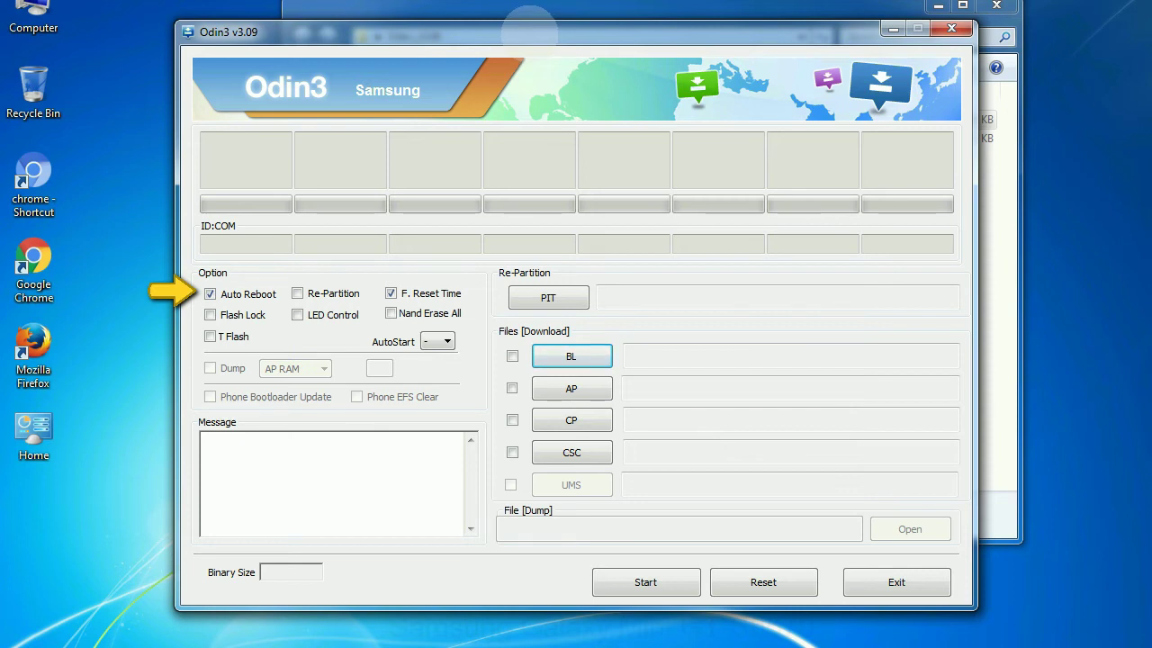
Drag the Odin3 v3.09 window up and to the right
{"action": "left_click_drag", "start_coordinate": [530, 32], "coordinate": [572, 11]}
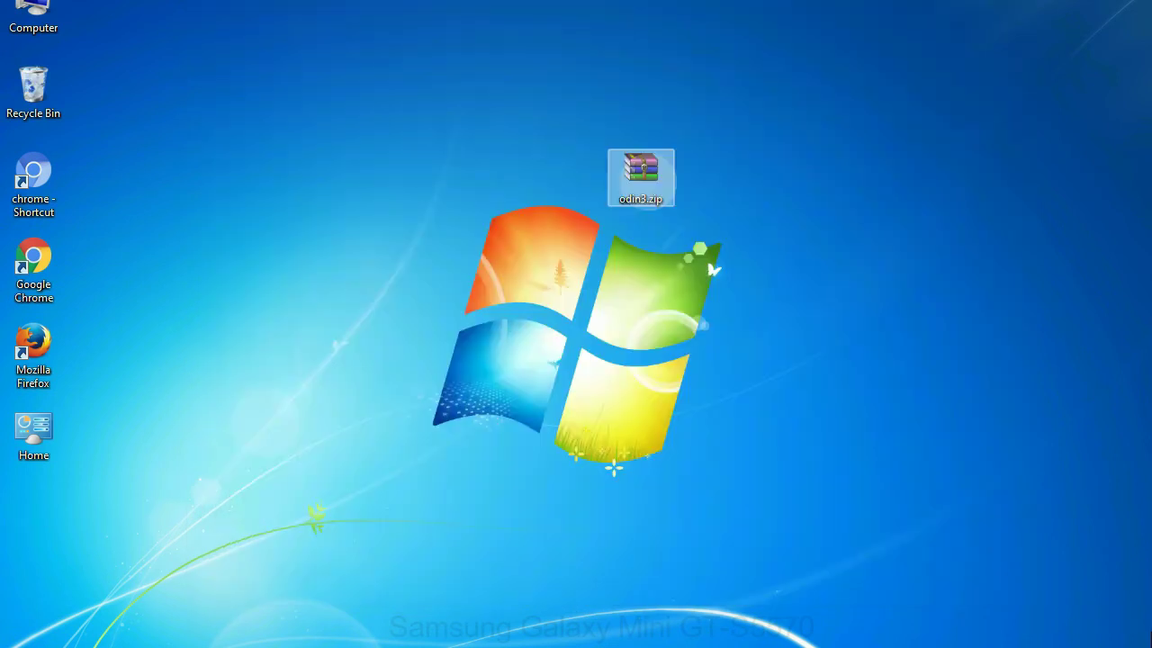
{"action": "left_click", "coordinate": [719, 169]}
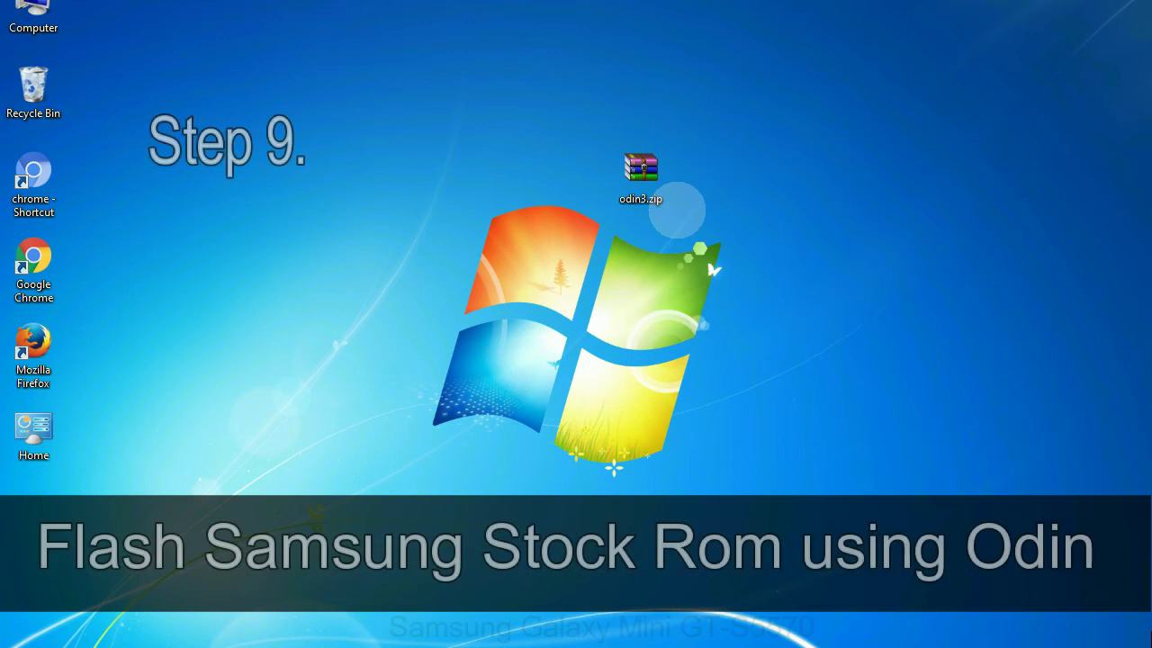
{"action": "left_click", "coordinate": [644, 169]}
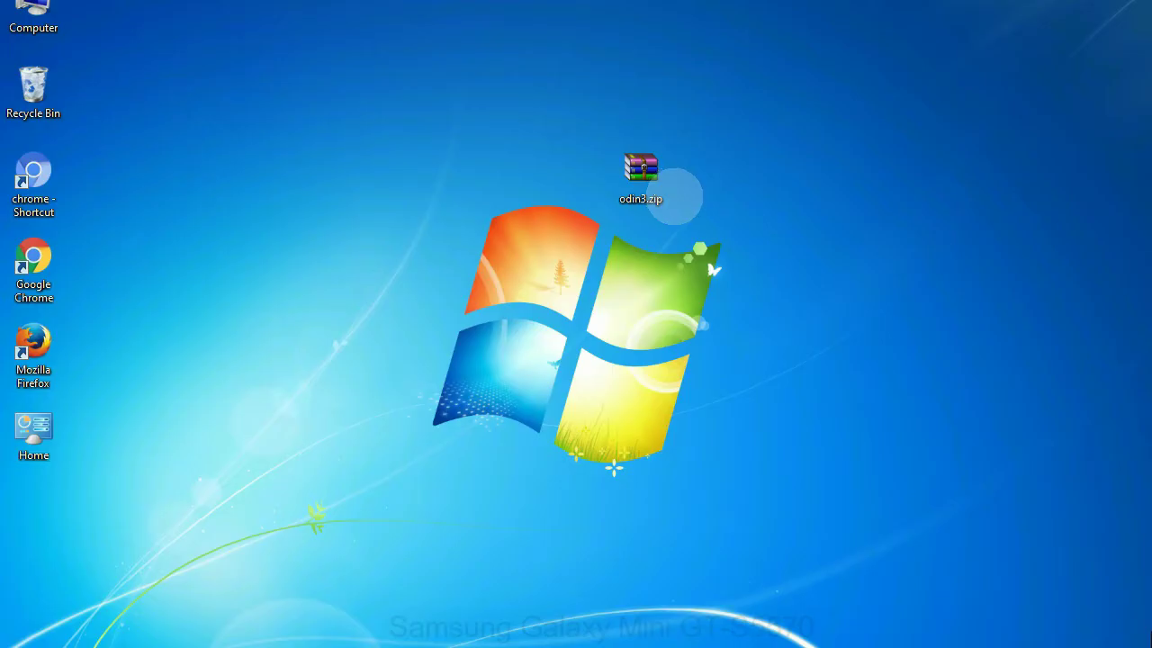
{"action": "left_click", "coordinate": [668, 183]}
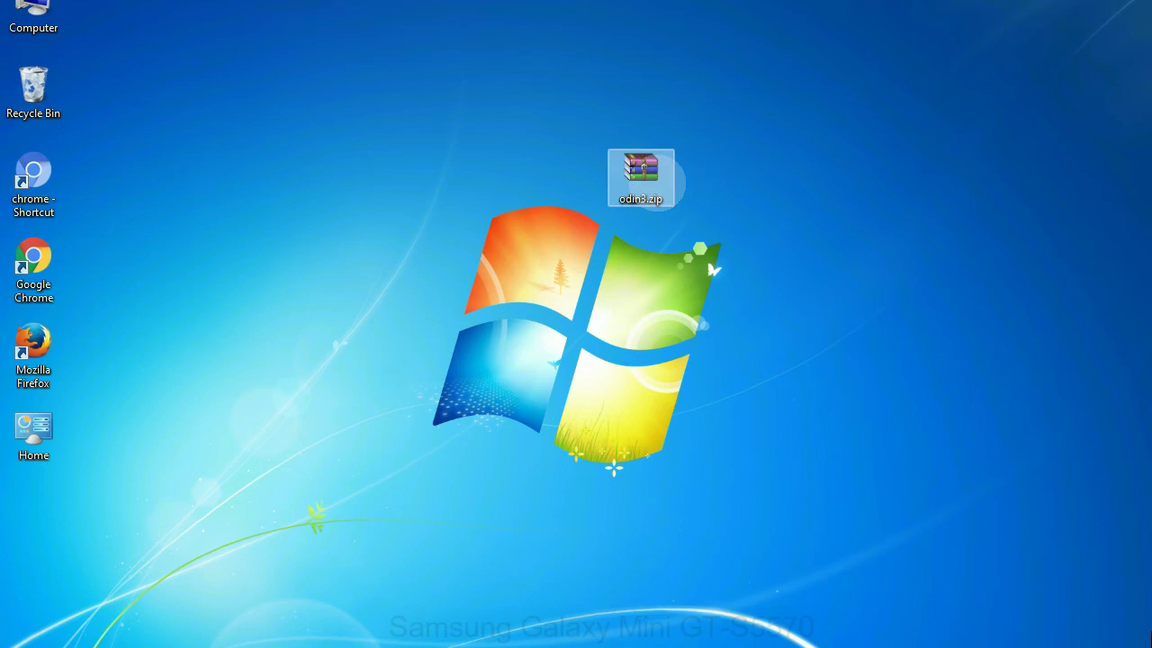
{"action": "left_click", "coordinate": [683, 188]}
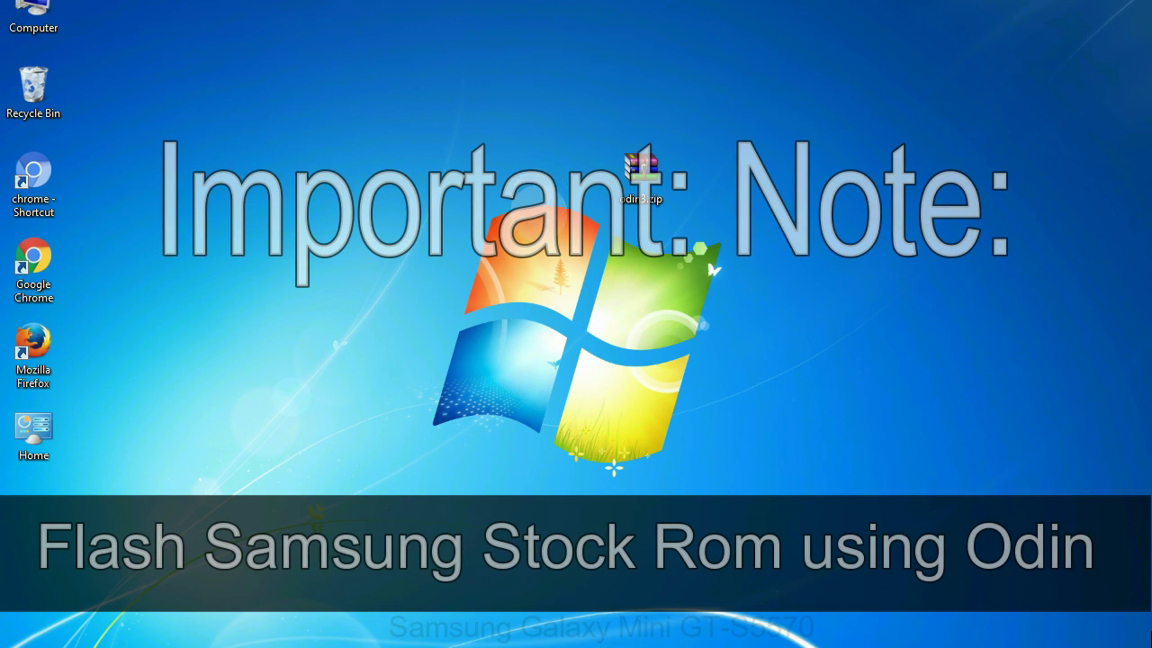
{"action": "left_click", "coordinate": [630, 164]}
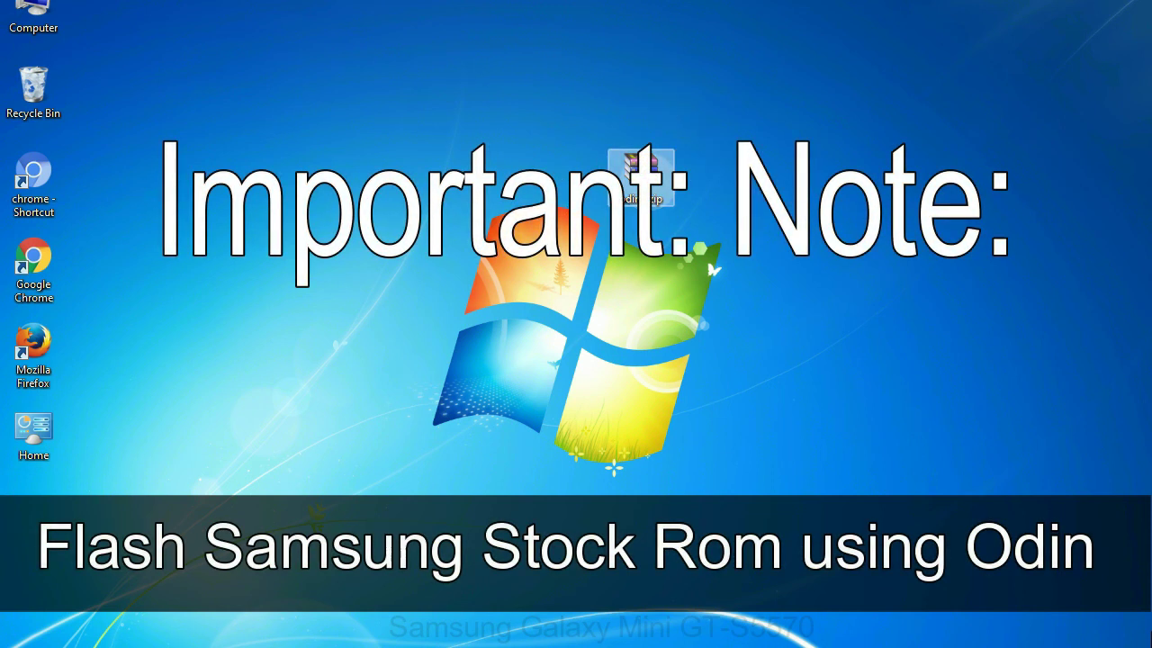
{"action": "left_click", "coordinate": [718, 166]}
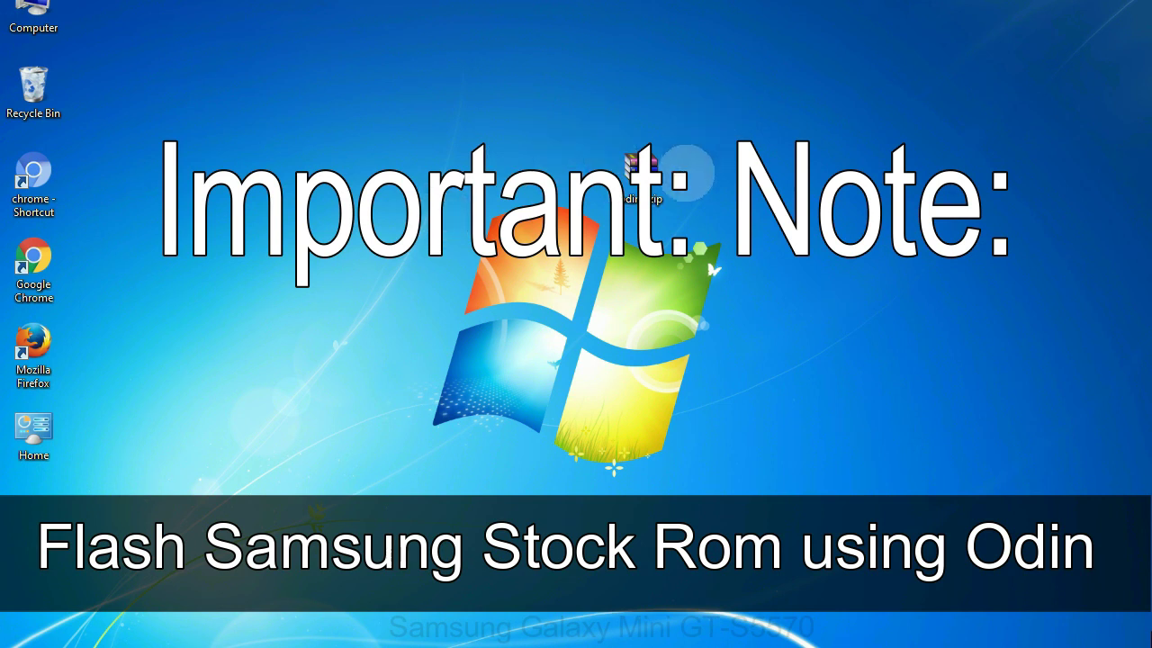
{"action": "left_click", "coordinate": [666, 176]}
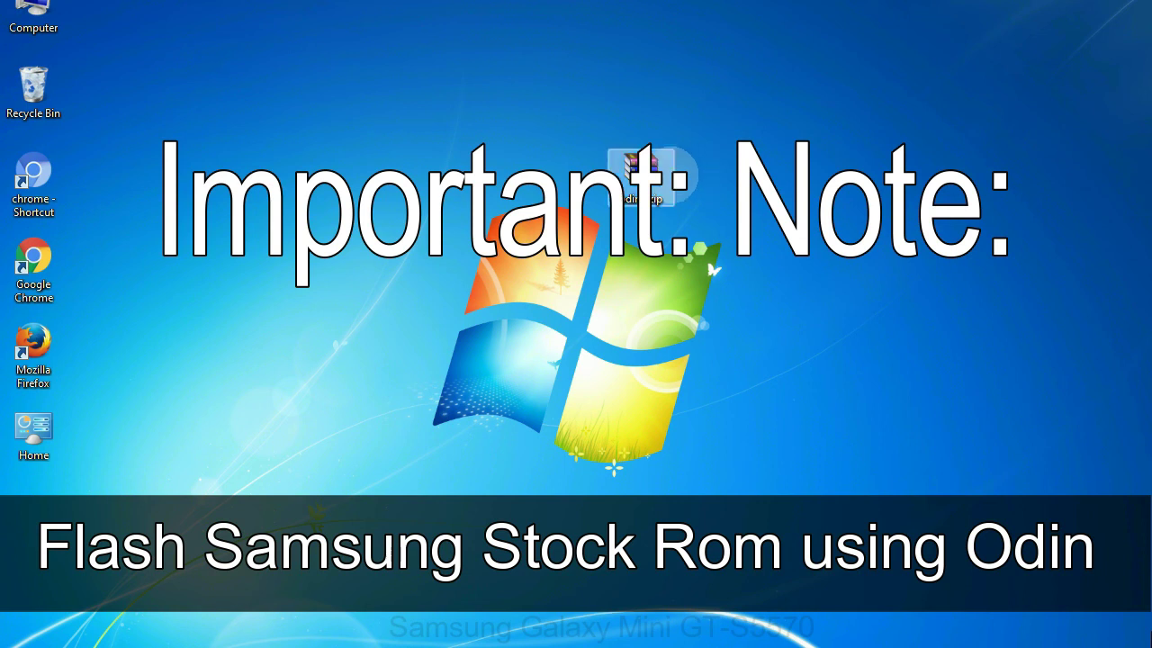